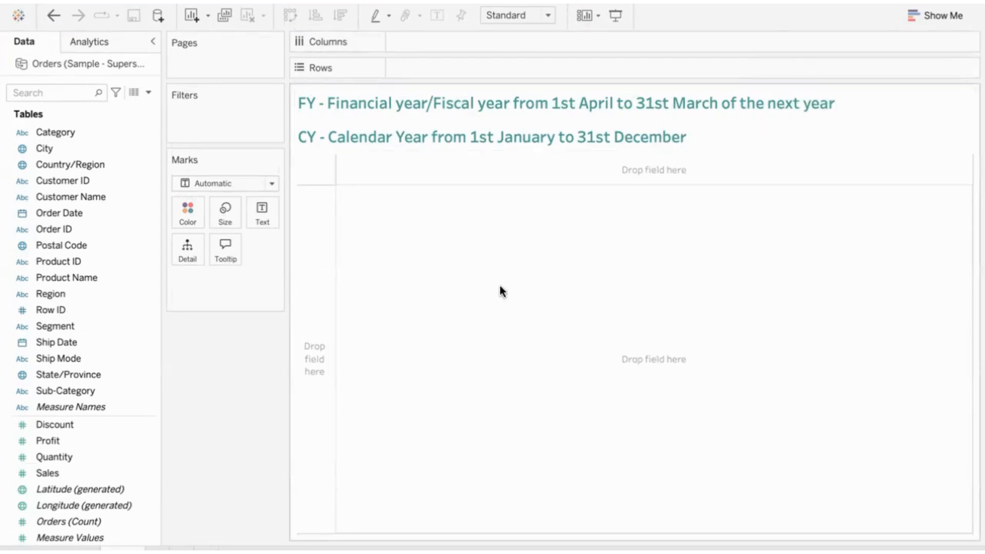
# - View the underlying Orders data and inspect the values in the Order Date column
pyautogui.click(98, 213)
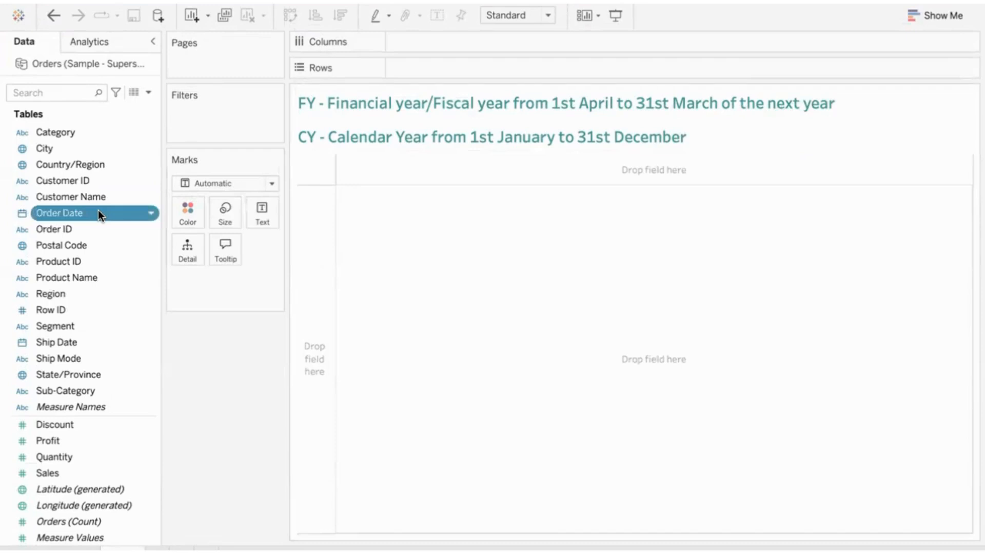
pyautogui.click(132, 93)
pyautogui.hscroll(7, 579, 322)
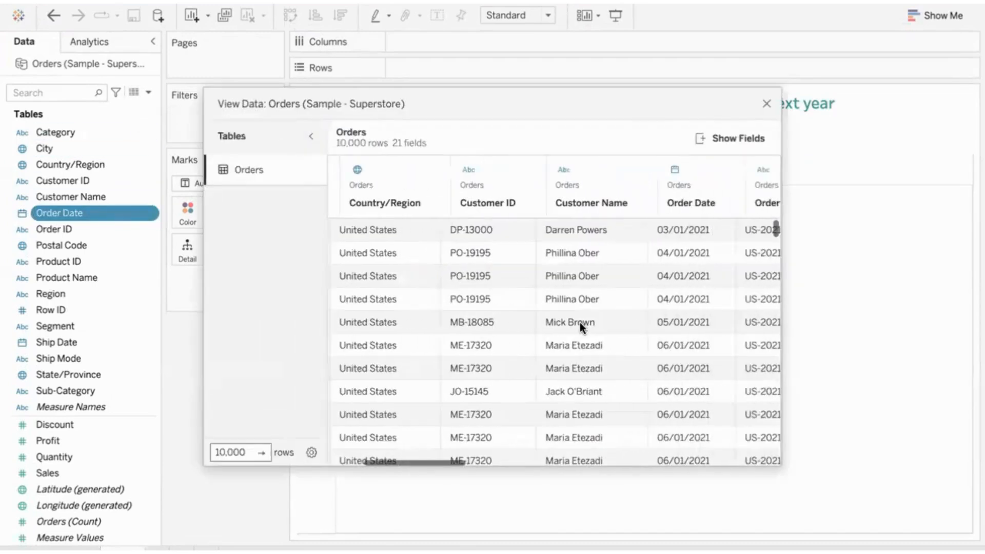
pyautogui.click(573, 235)
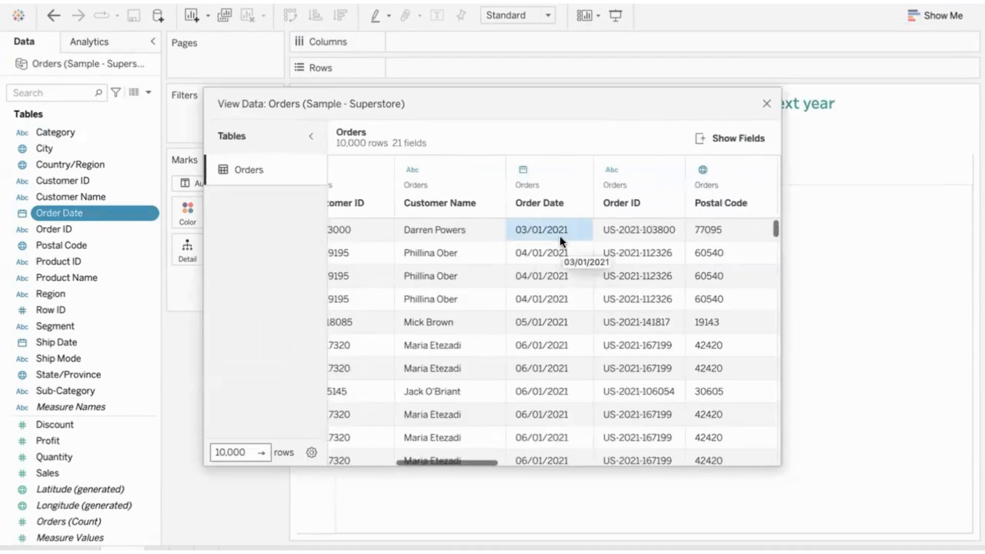
pyautogui.click(767, 104)
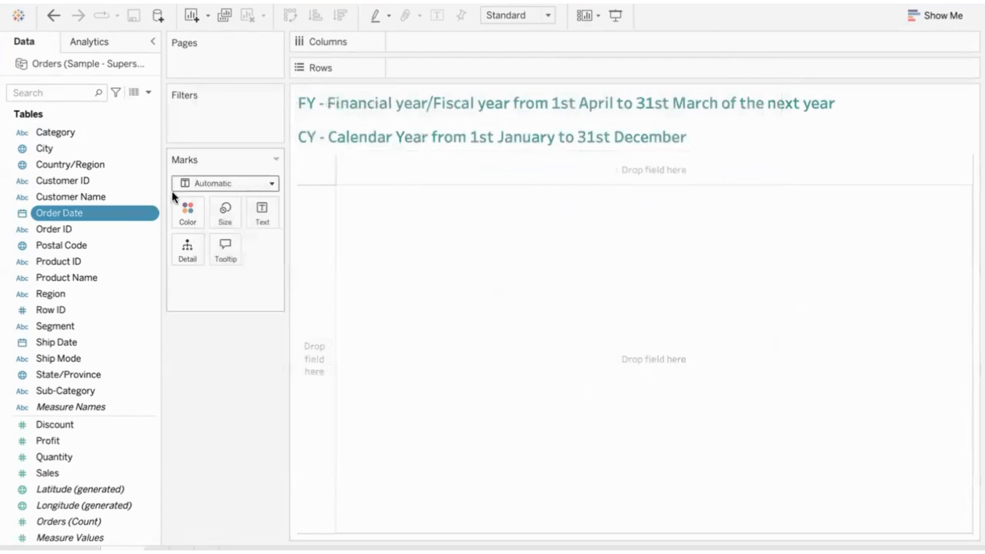
# - Break Order Date down by year, quarter and month in the rows and display the sum of Profit as text
pyautogui.moveTo(101, 211); pyautogui.dragTo(462, 64)
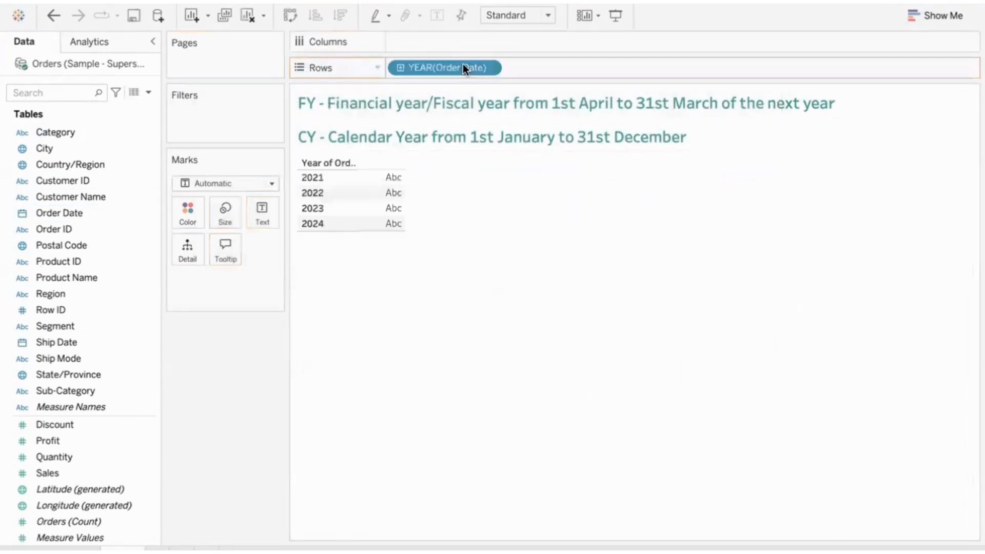
pyautogui.click(85, 212)
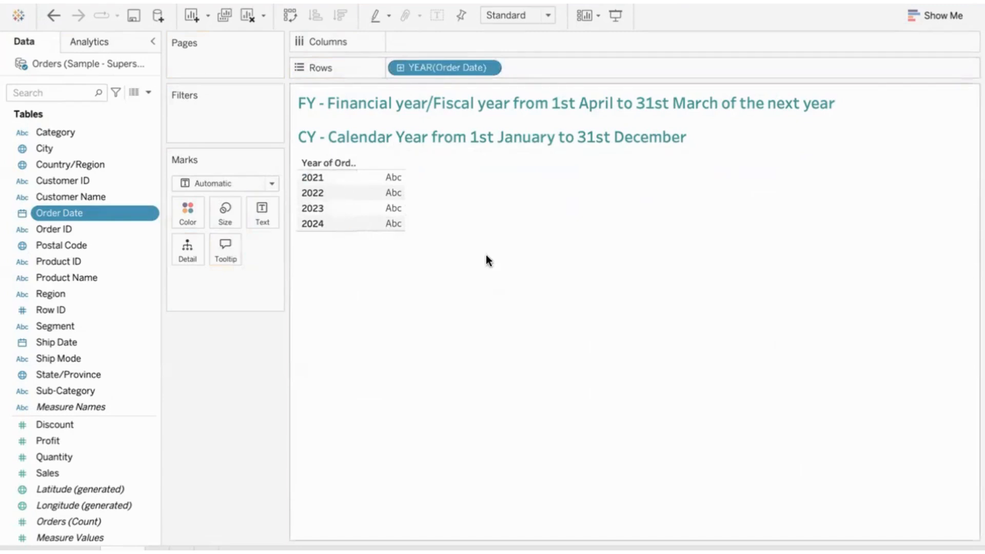
pyautogui.click(398, 69)
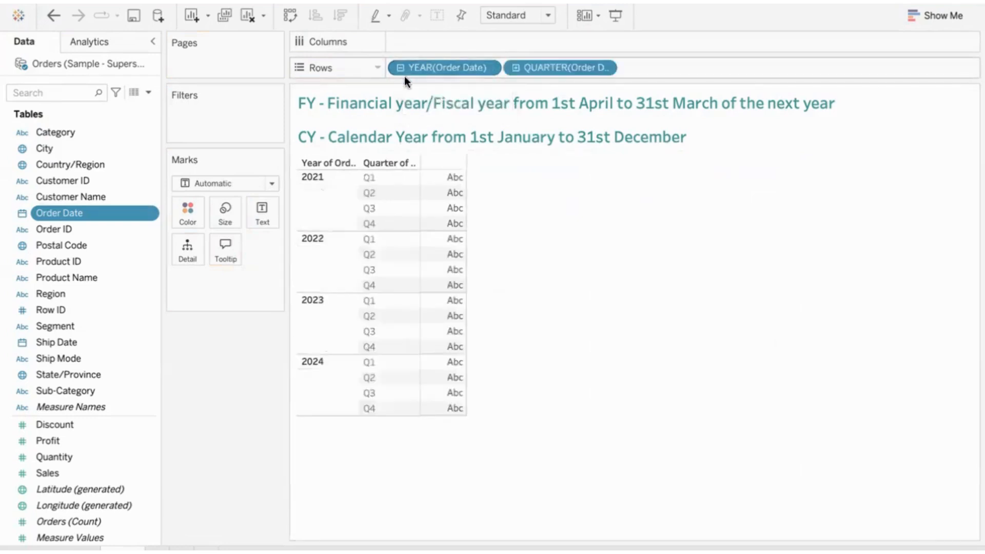
pyautogui.click(517, 69)
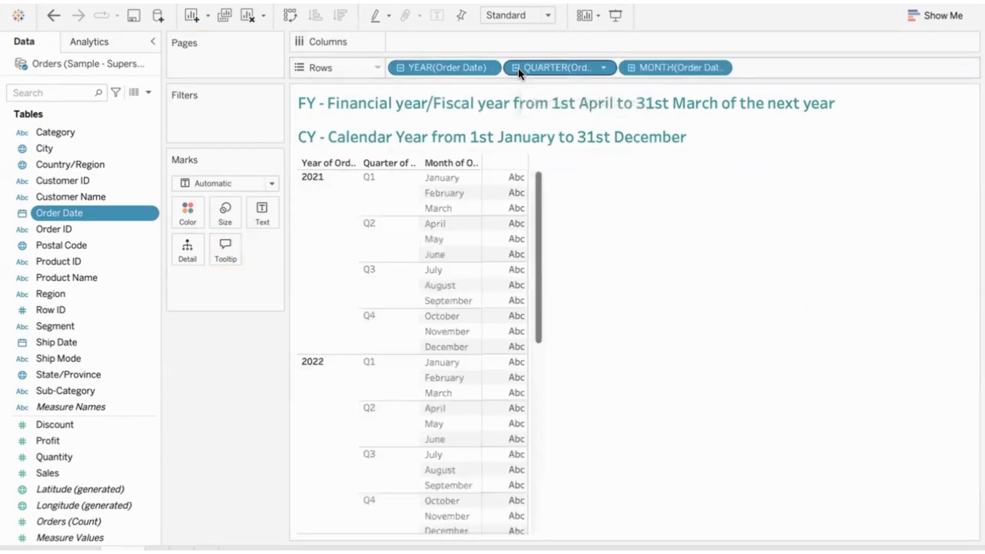
pyautogui.click(630, 69)
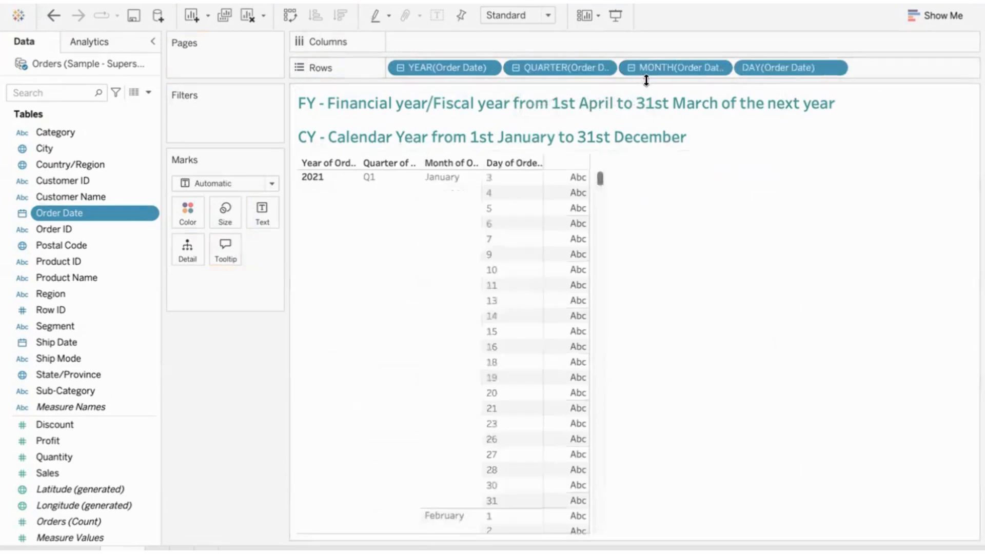
pyautogui.click(630, 67)
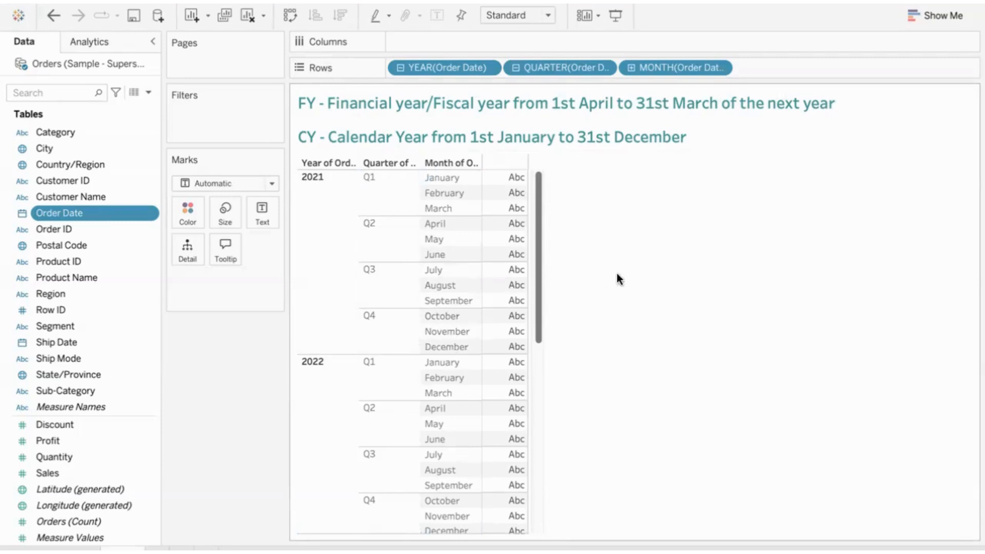
pyautogui.moveTo(68, 441); pyautogui.dragTo(261, 211)
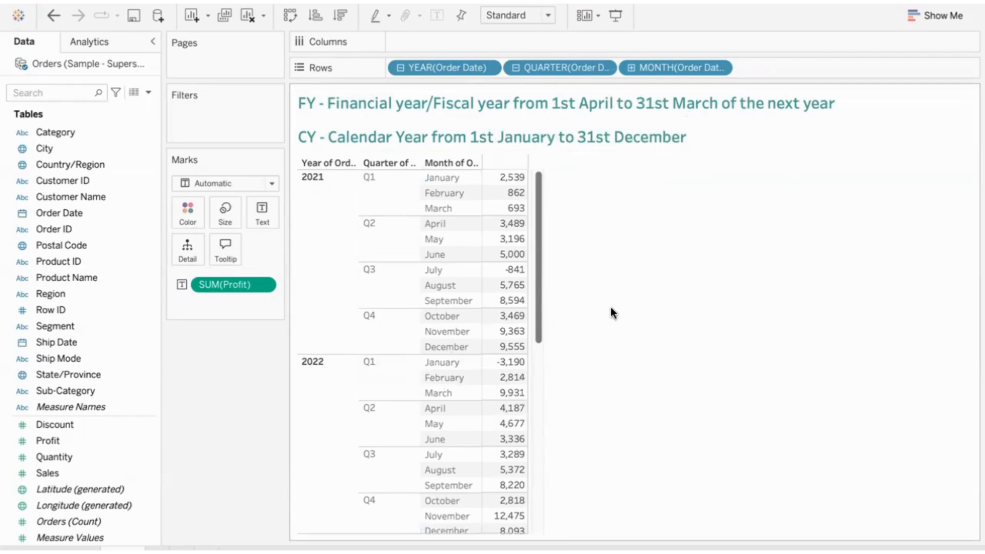
# - Set the default fiscal year start of the Order Date field to April
pyautogui.click(113, 213)
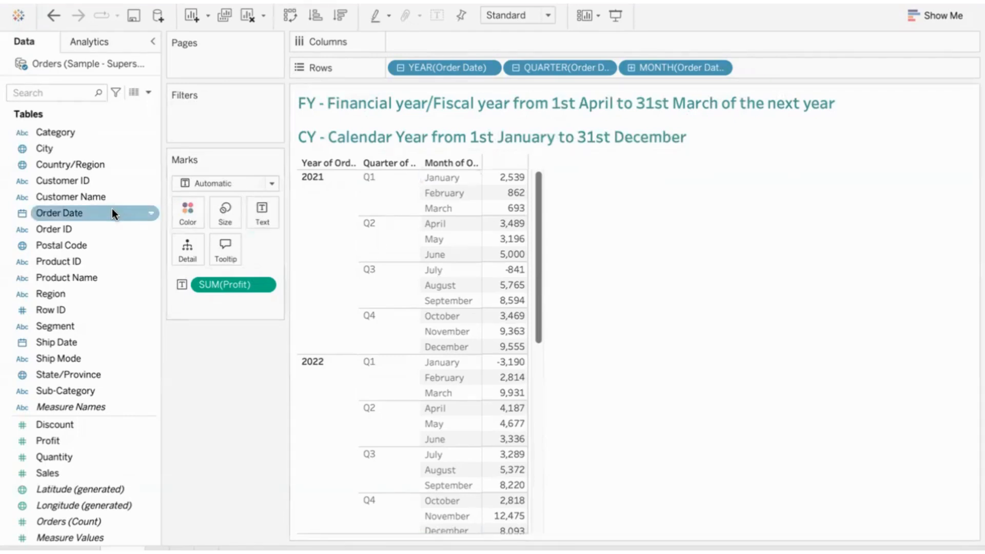
pyautogui.rightClick(118, 211)
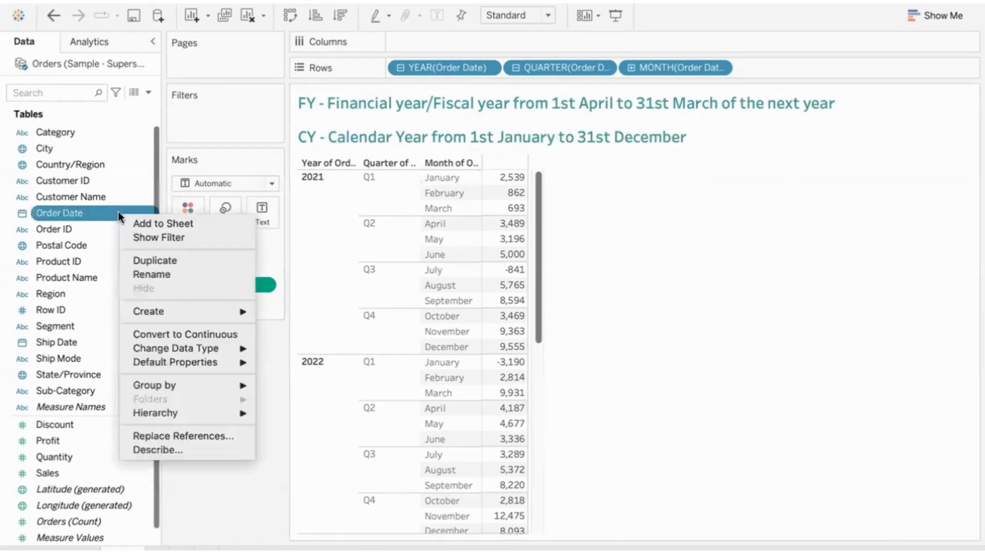
pyautogui.moveTo(215, 361)
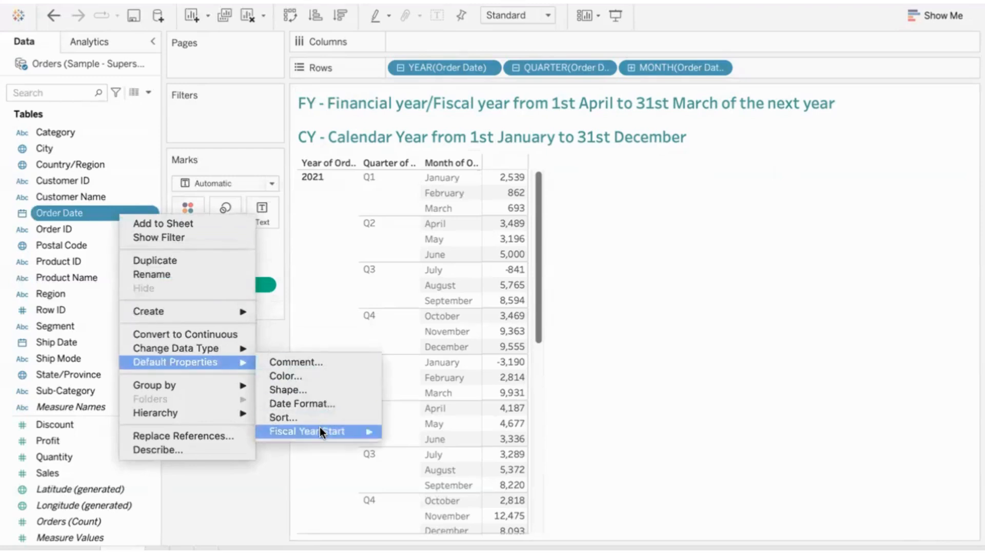
pyautogui.moveTo(318, 427)
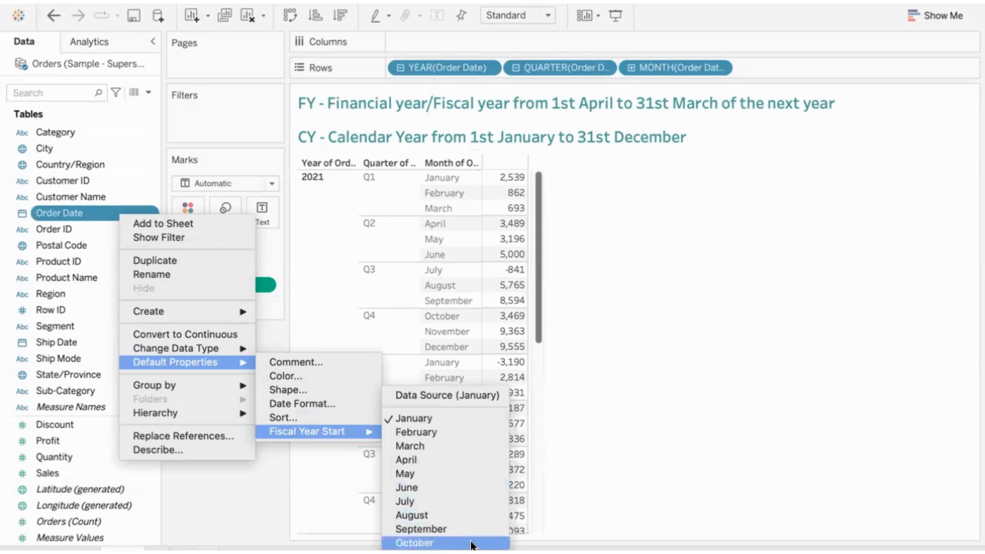
pyautogui.click(460, 458)
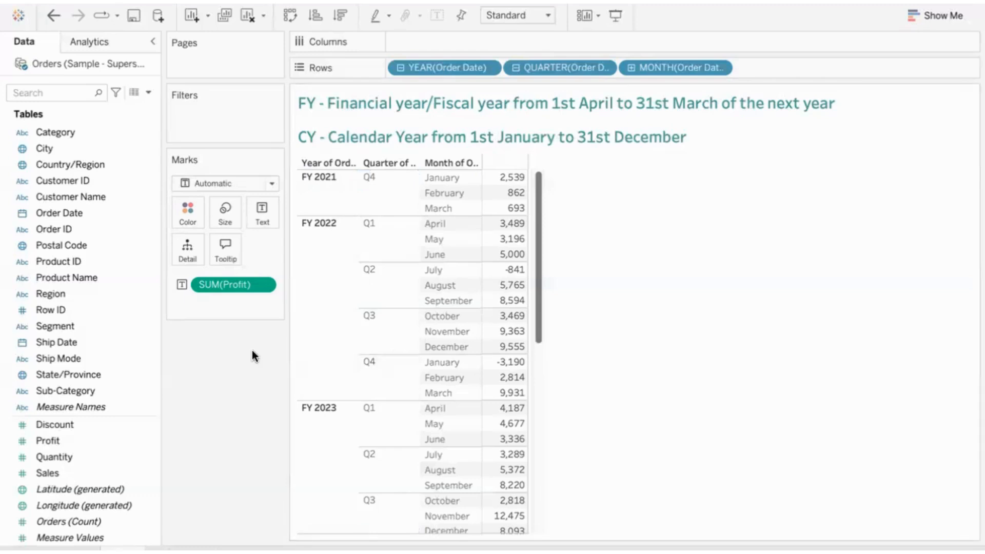
# - Return the Order Date field's fiscal year start to January
pyautogui.click(116, 211)
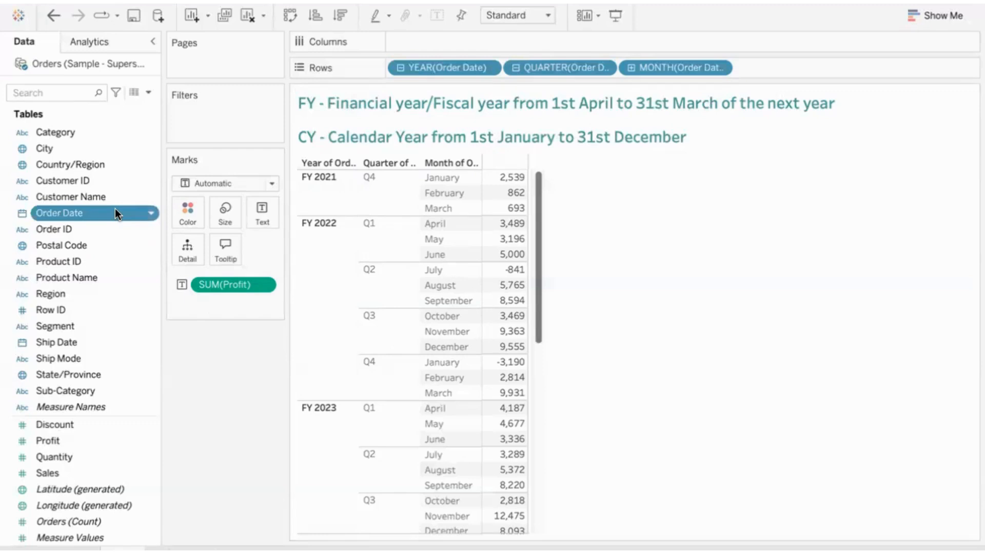
pyautogui.rightClick(115, 209)
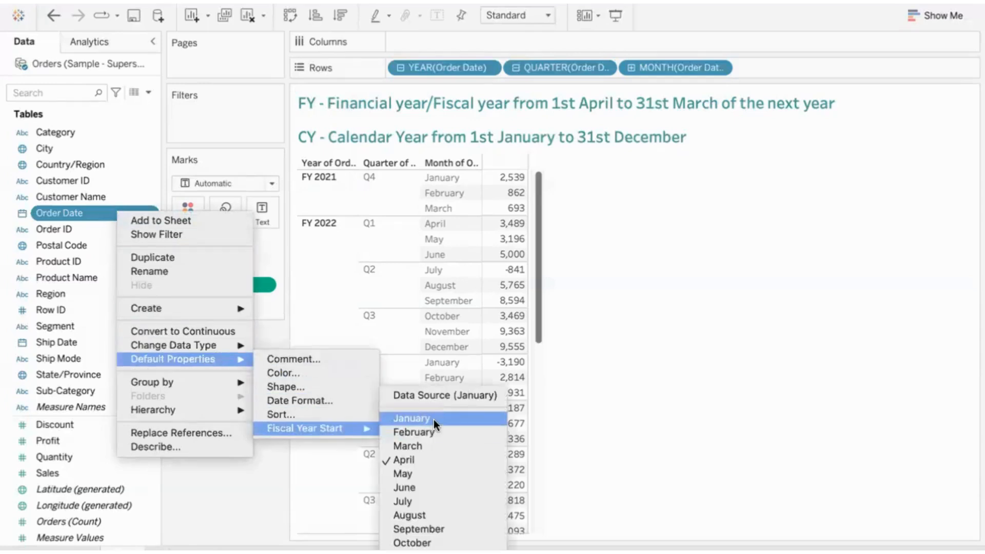
pyautogui.click(433, 419)
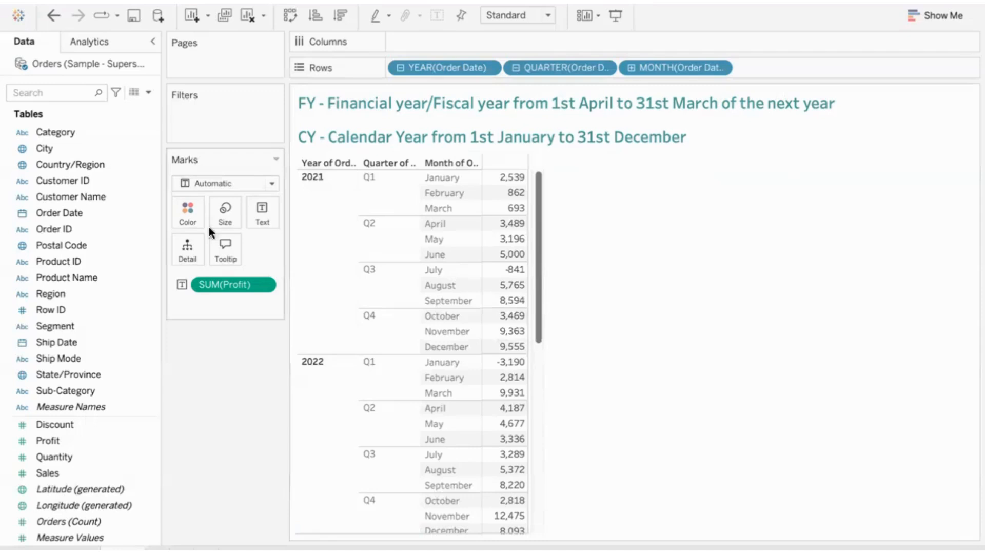
# - Duplicate the Order Date field in the data source
pyautogui.click(112, 214)
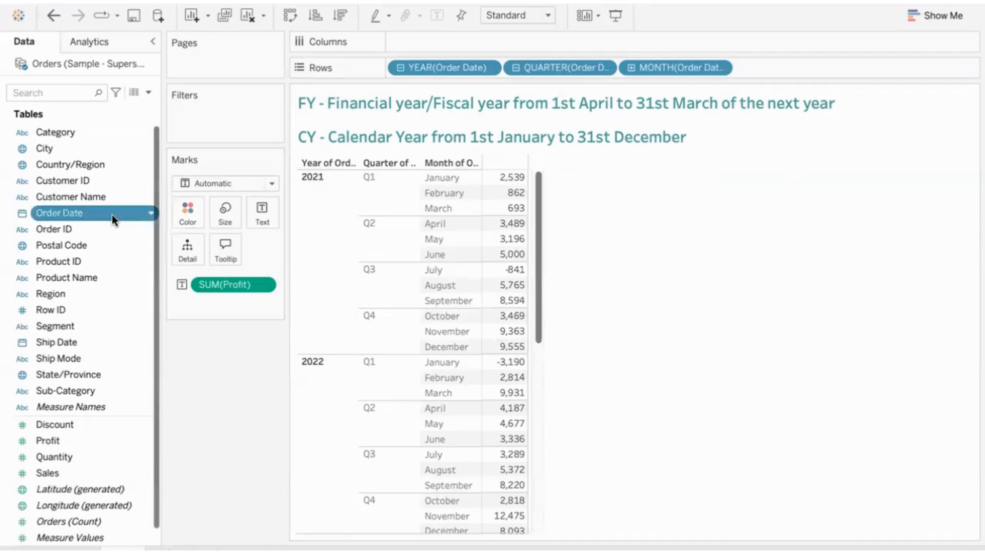
pyautogui.rightClick(112, 215)
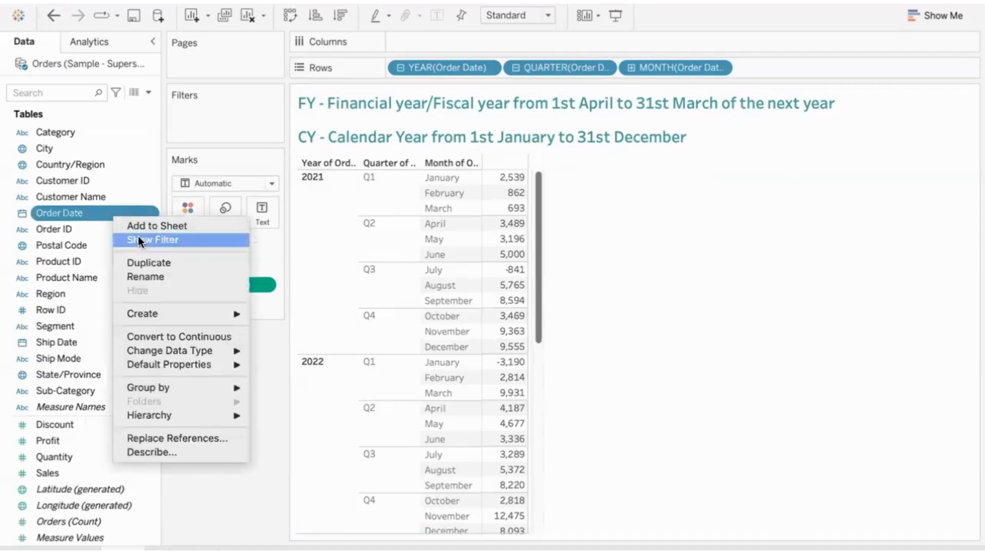
pyautogui.click(153, 263)
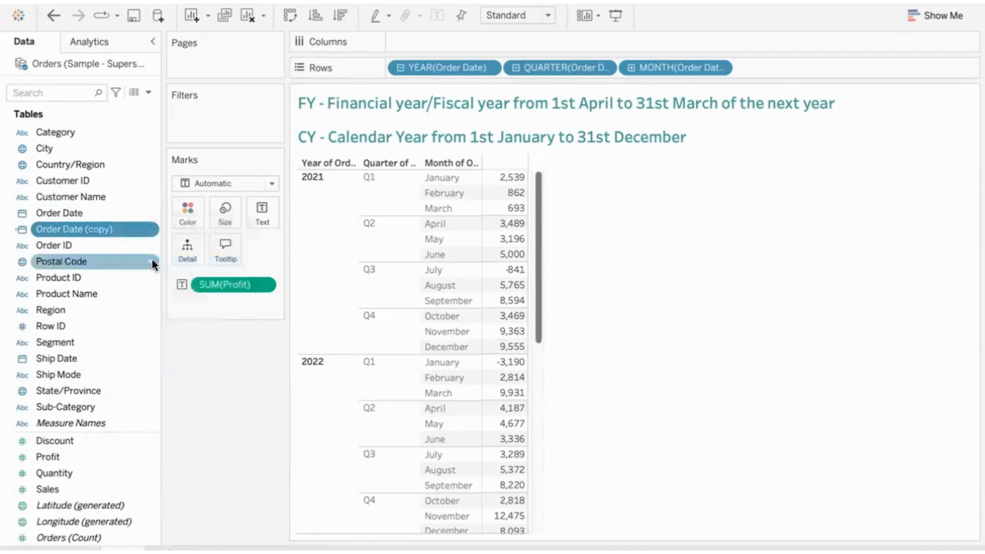
# - Rename the copied date field as "Order Date - FY"
pyautogui.rightClick(129, 229)
pyautogui.click(179, 337)
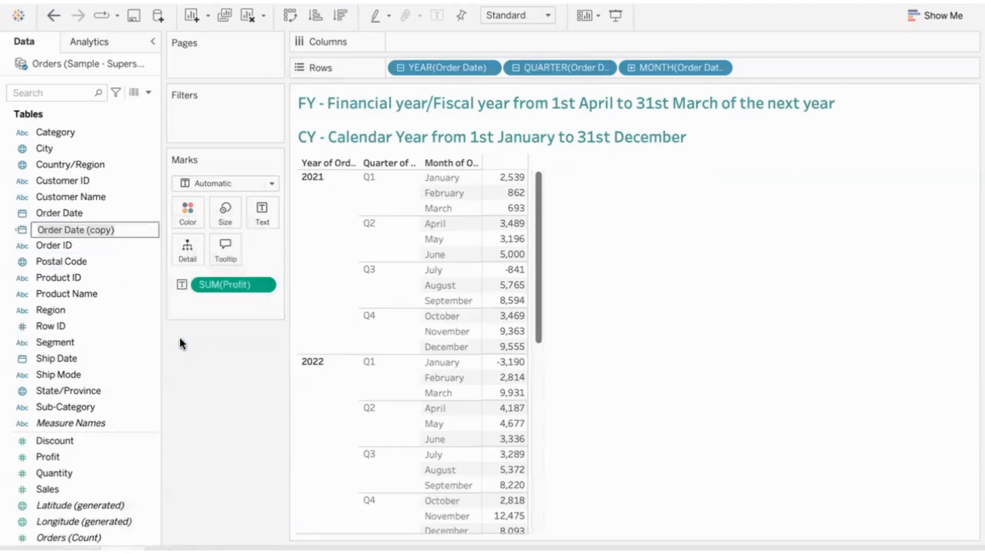
pyautogui.press('BackSpace')
pyautogui.press('BackSpace')
pyautogui.press('BackSpace')
pyautogui.press('BackSpace')
pyautogui.press('BackSpace')
pyautogui.press('BackSpace')
pyautogui.press('BackSpace')
pyautogui.write('- FY')
pyautogui.press('Return')
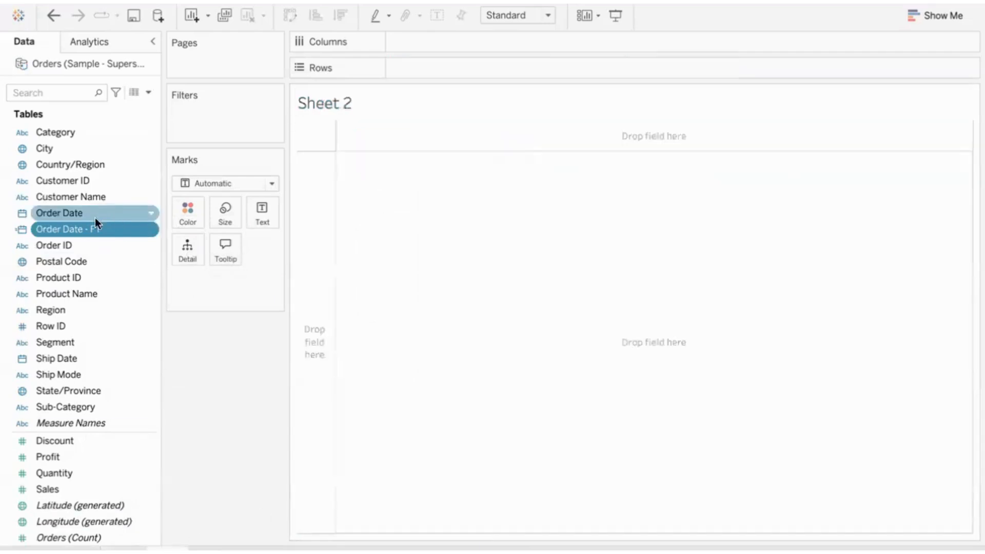
# - Add Order Date - FY to the rows of Sheet 2 and set its default fiscal year start to April
pyautogui.moveTo(75, 229); pyautogui.dragTo(441, 70)
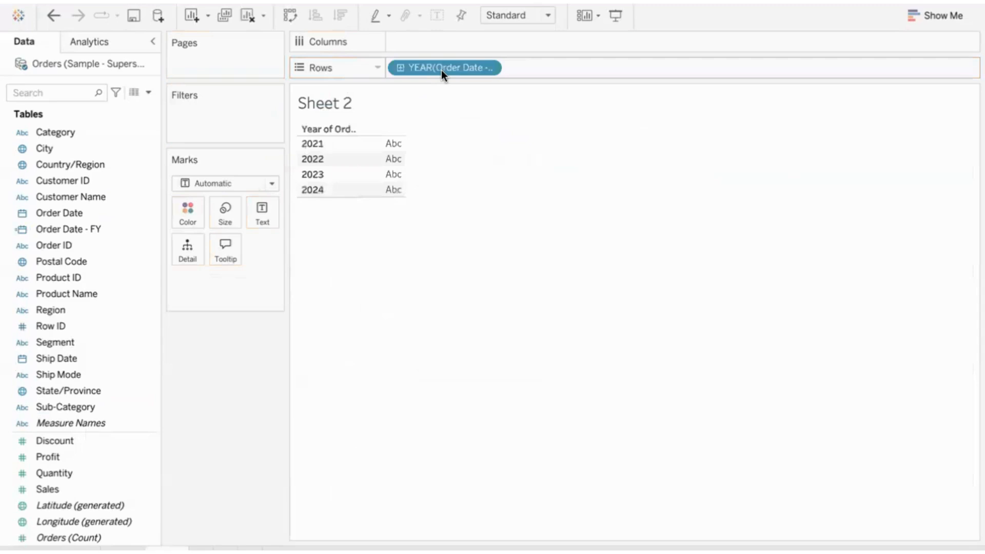
pyautogui.rightClick(118, 226)
pyautogui.moveTo(232, 441)
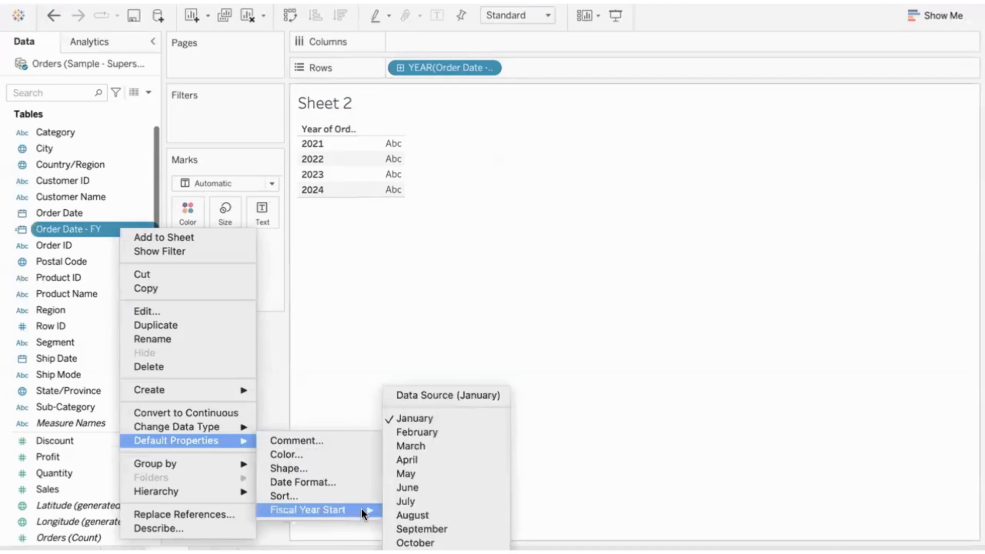
pyautogui.moveTo(342, 512)
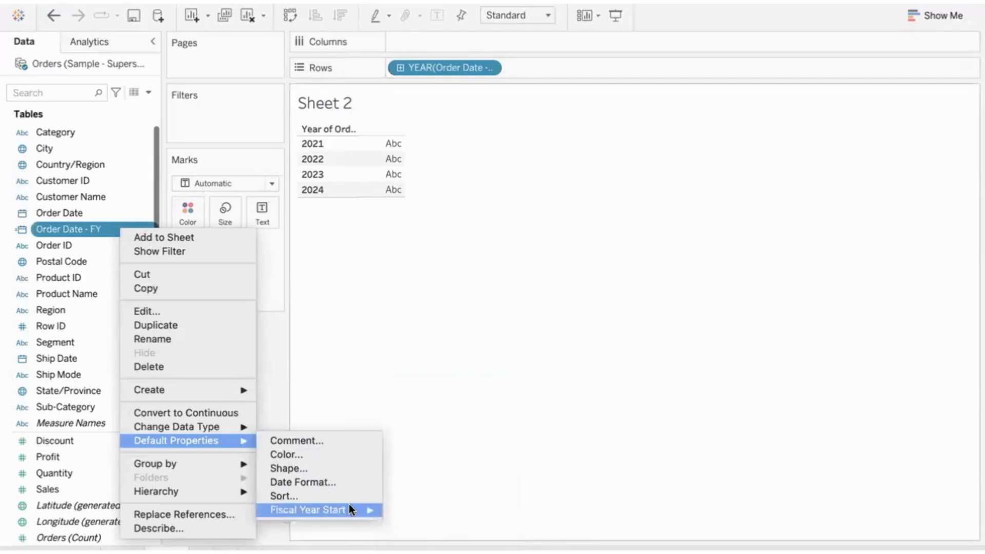
pyautogui.click(431, 460)
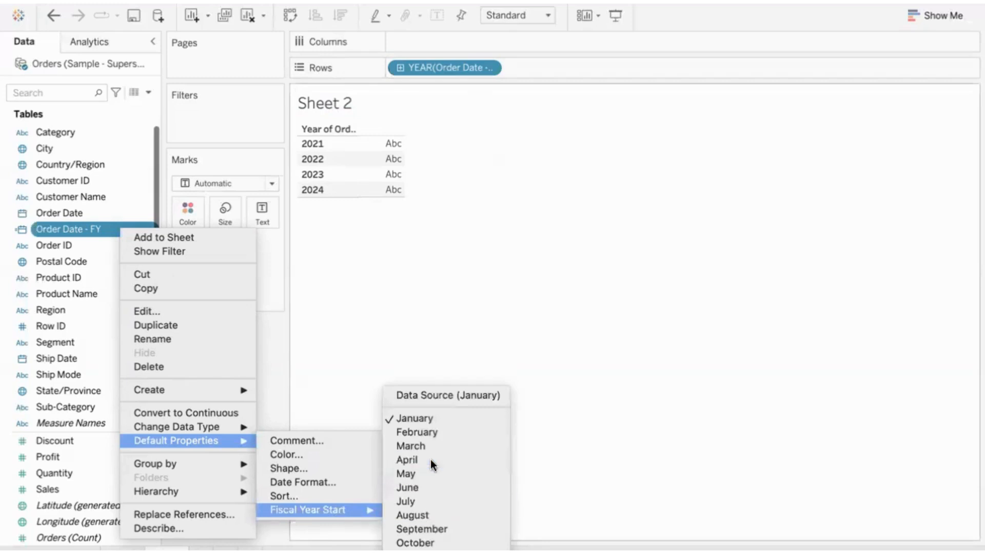
# - Expand the Order Date - FY rows from year down to quarter and month
pyautogui.click(85, 228)
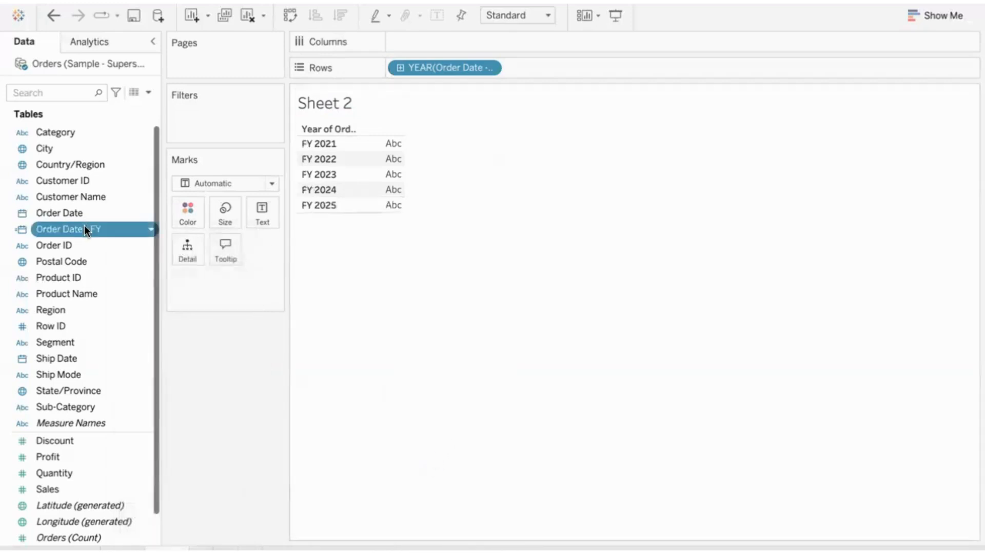
pyautogui.click(400, 68)
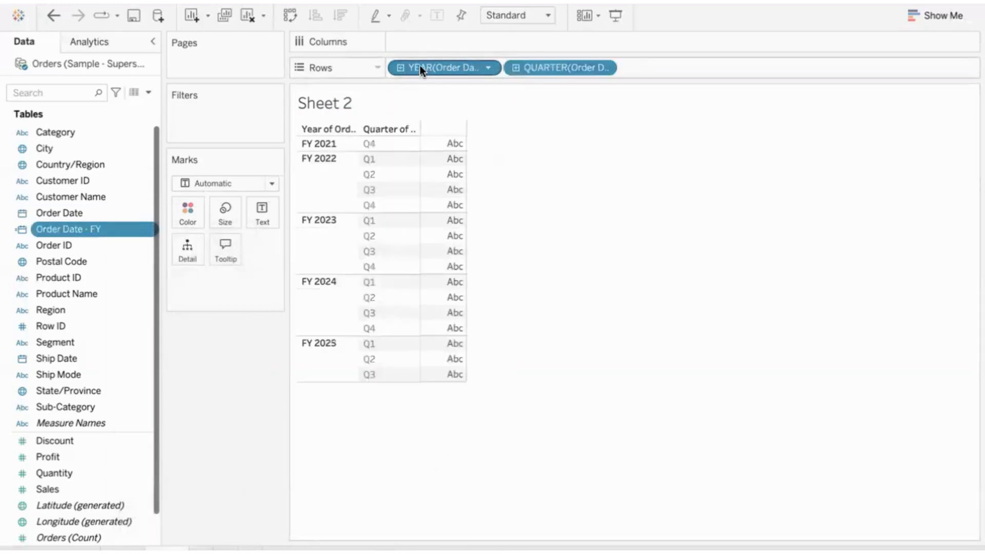
pyautogui.click(515, 68)
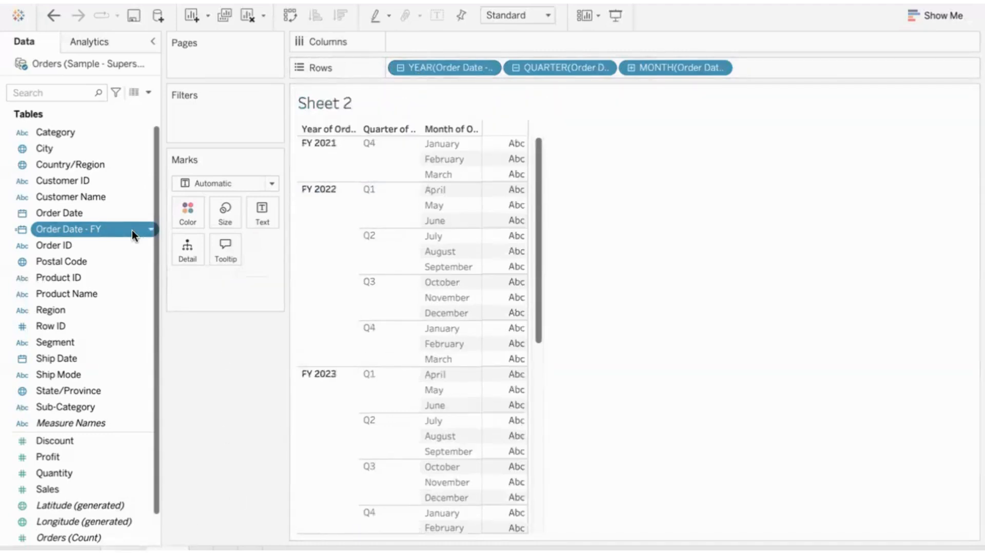
# - Check which month is set as the fiscal year start of Order Date - FY, leaving the setting as it is
pyautogui.rightClick(116, 229)
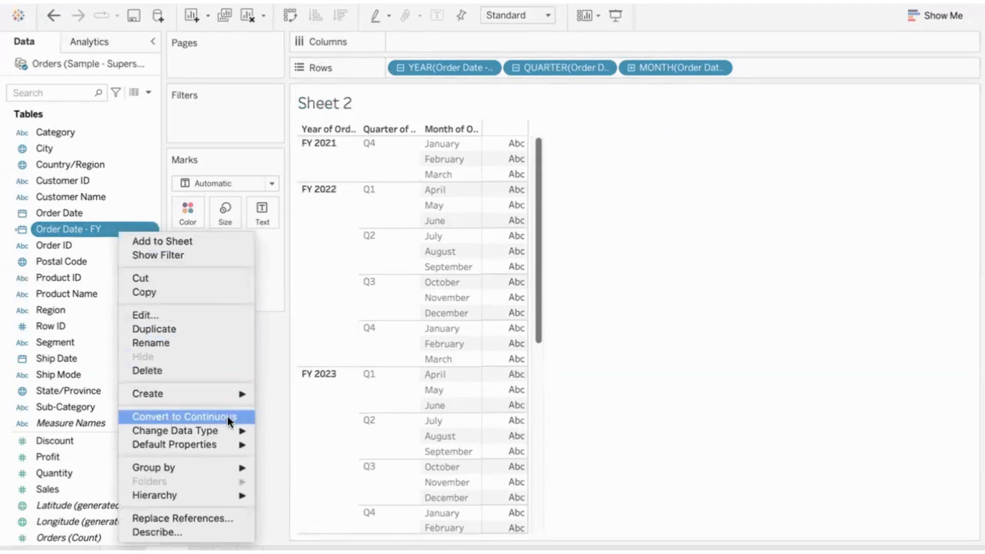
pyautogui.moveTo(226, 445)
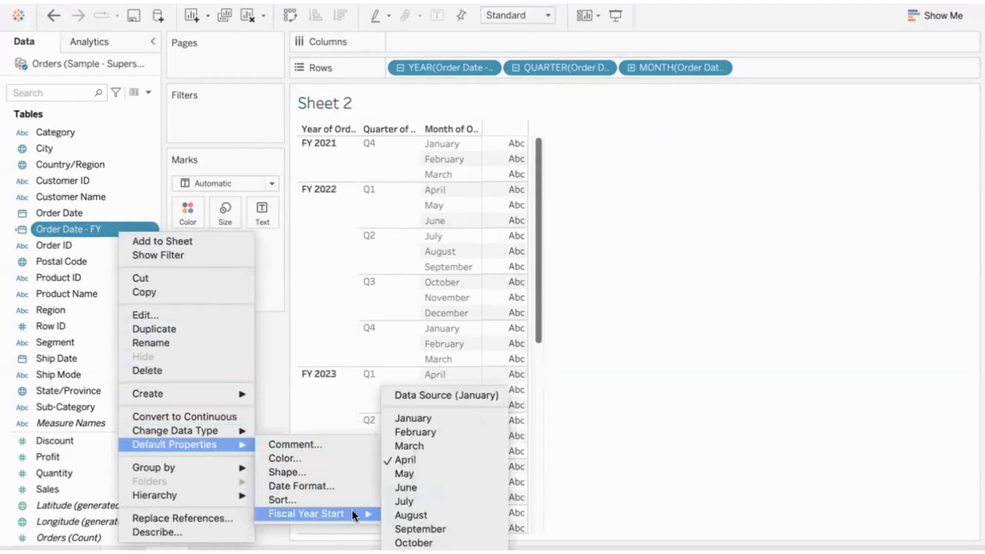
pyautogui.moveTo(370, 510)
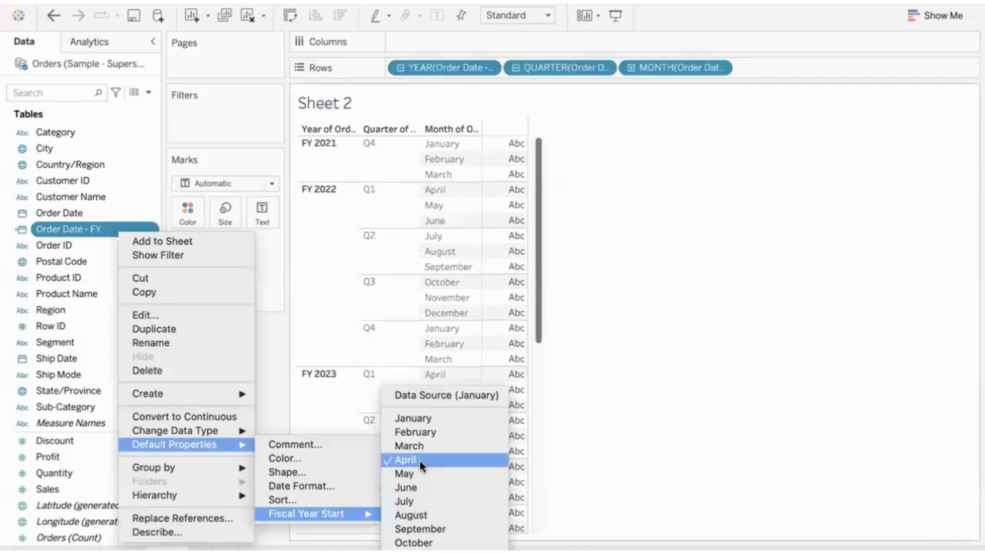
pyautogui.click(740, 193)
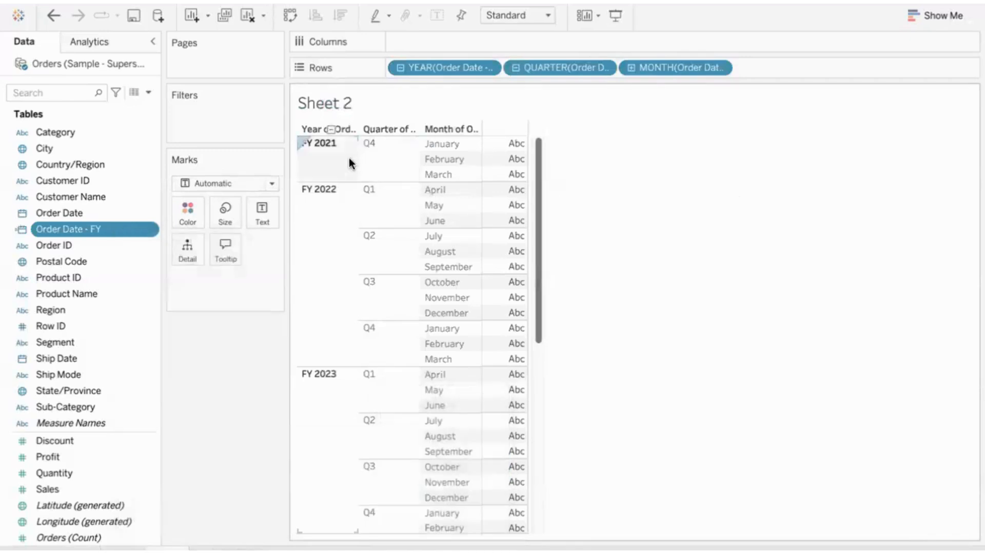